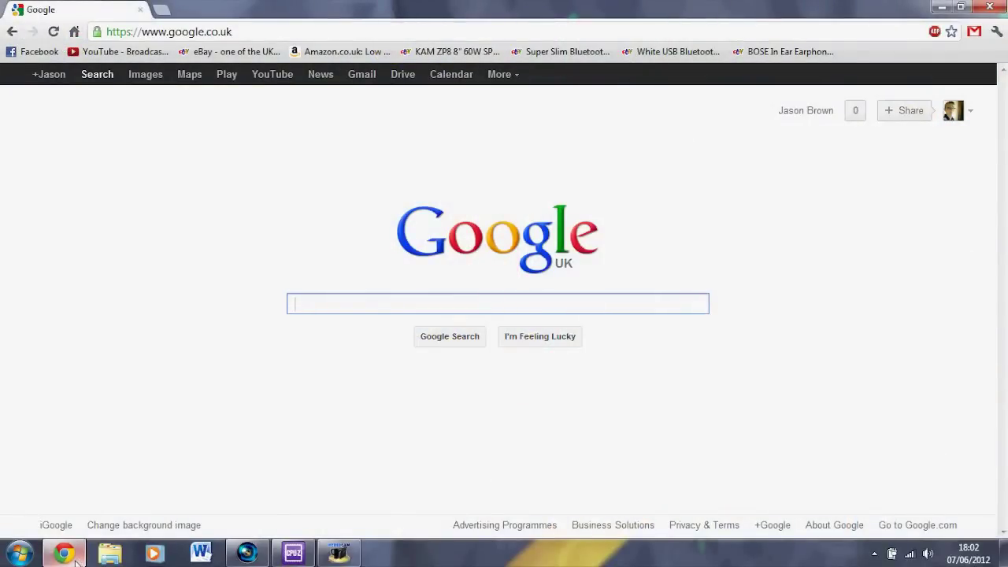
# - Search Google for 'fusion tweaker', correcting the misspelled query first
pyautogui.write('fusi')
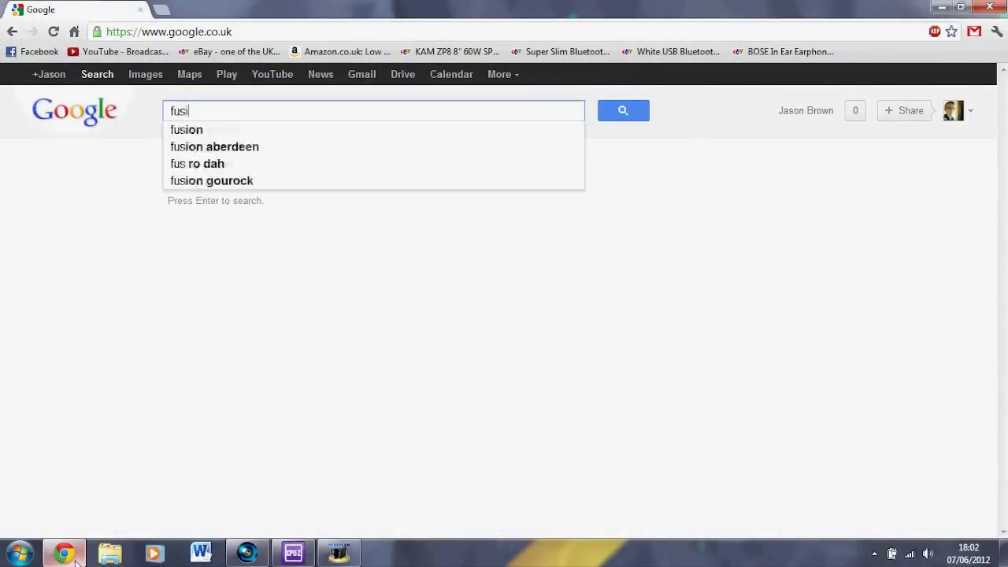
pyautogui.write('on t')
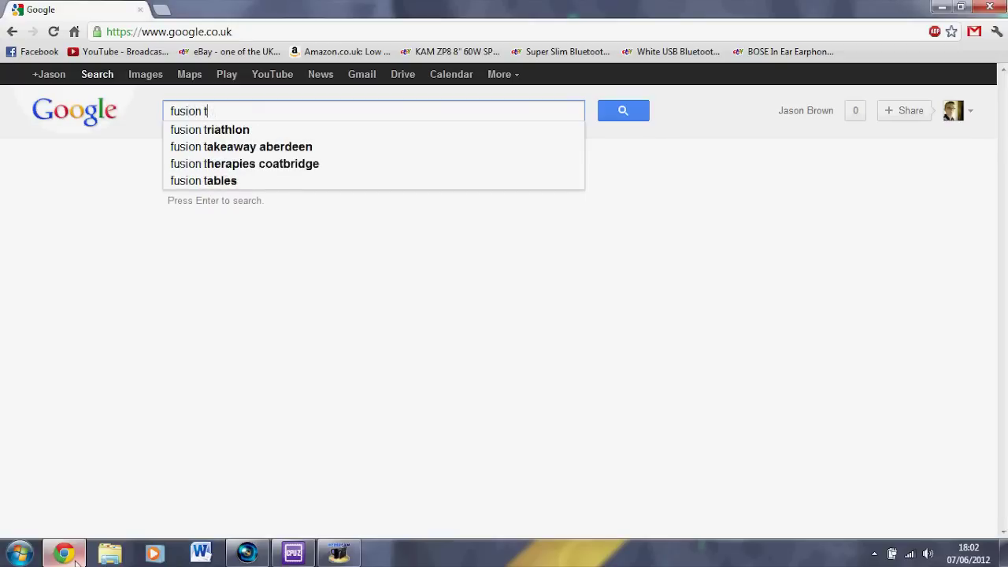
pyautogui.write('weakr')
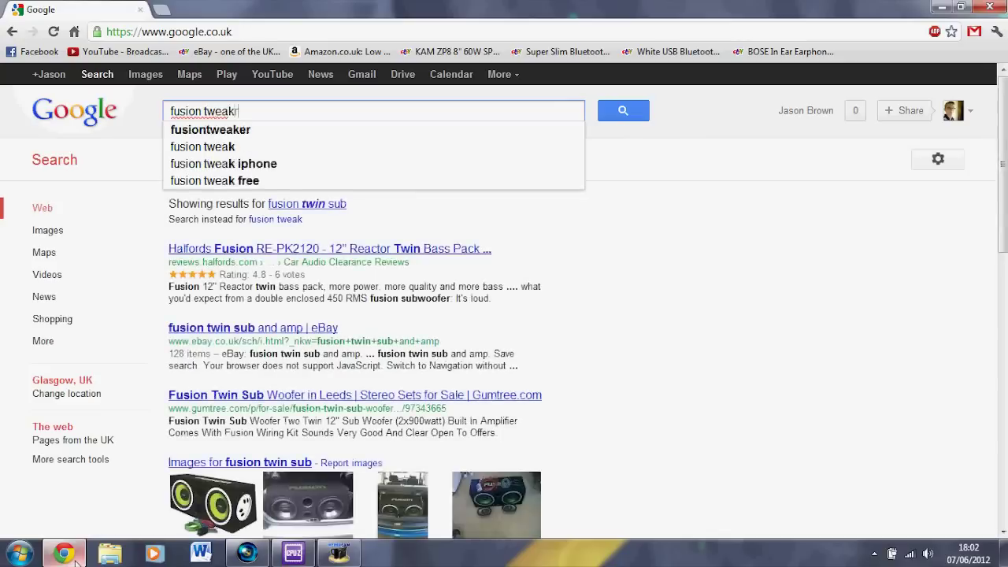
pyautogui.press('BackSpace')
pyautogui.press('BackSpace')
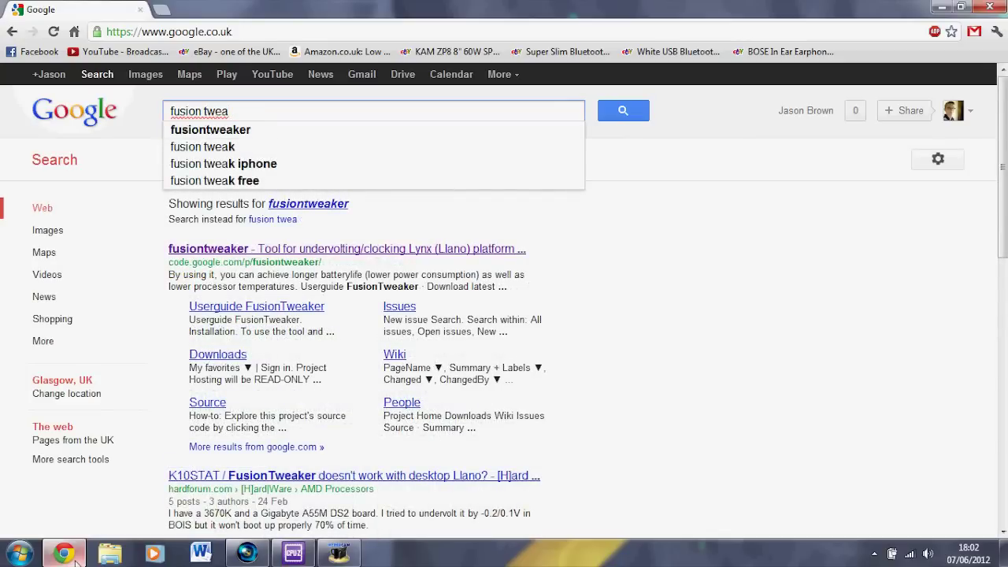
pyautogui.write('ker')
pyautogui.press('Return')
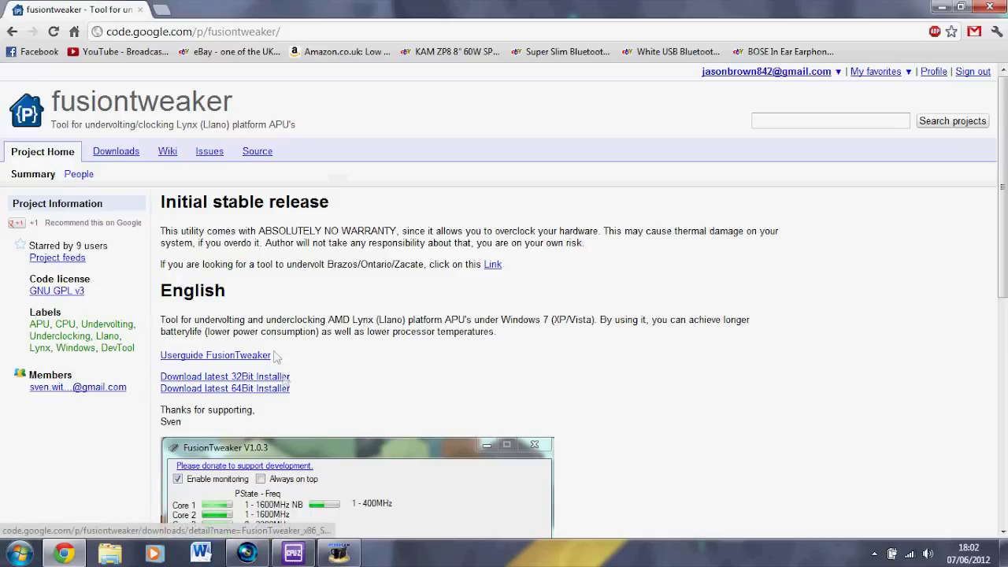
# - Scroll the fusiontweaker project page to its installer downloads and screenshot, then dismiss the Start menu
pyautogui.scroll(-2, 262, 378)
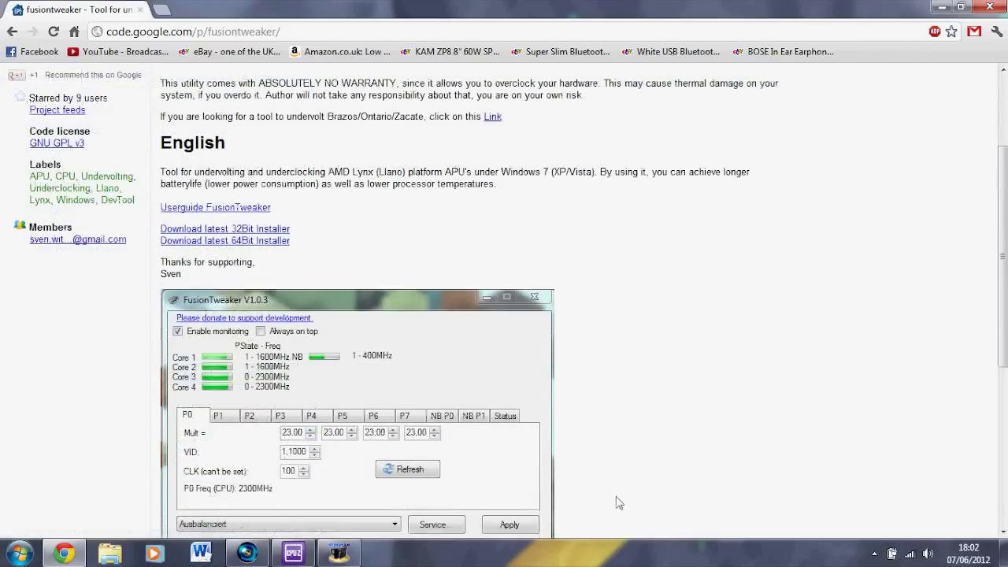
pyautogui.scroll(-1, 275, 410)
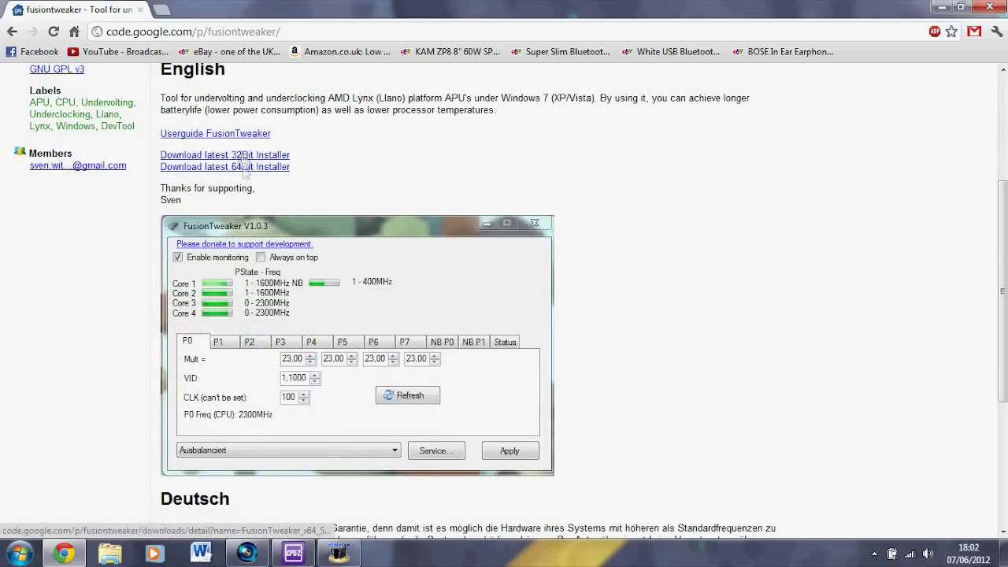
pyautogui.click(19, 553)
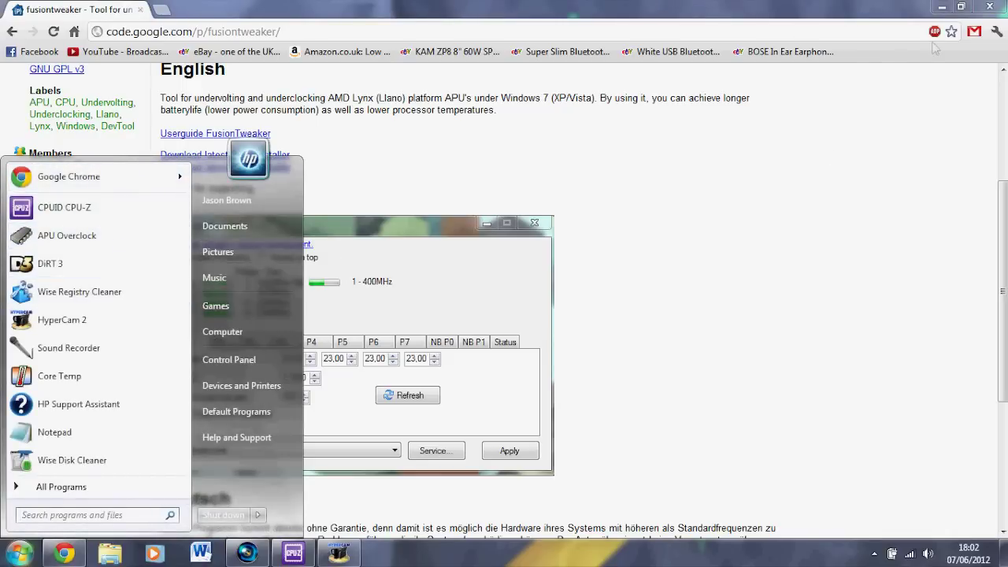
pyautogui.click(75, 33)
# - Search Google for 'cpuz' and open the CPU-Z page on CNET Download.com
pyautogui.click(75, 32)
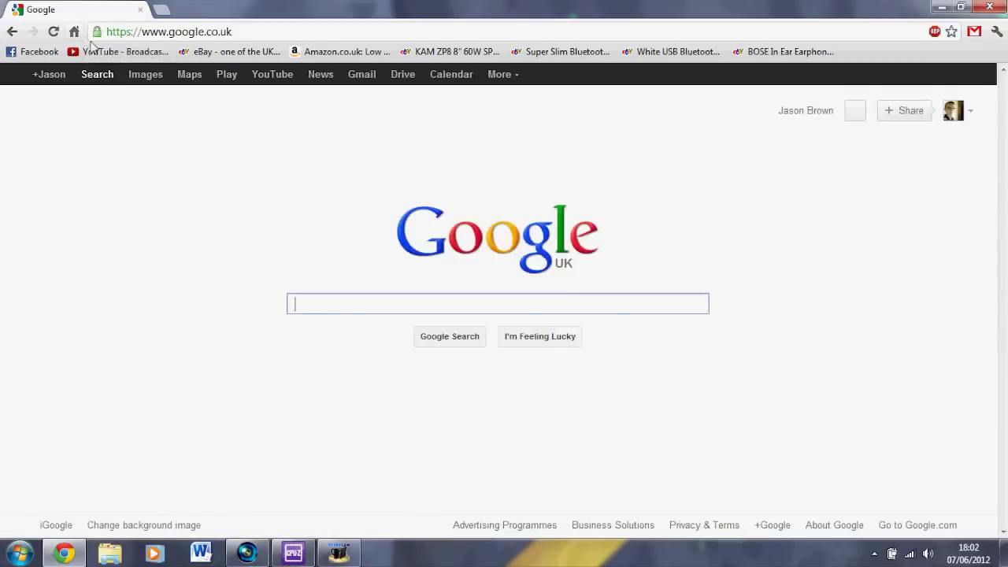
pyautogui.write('cpuz')
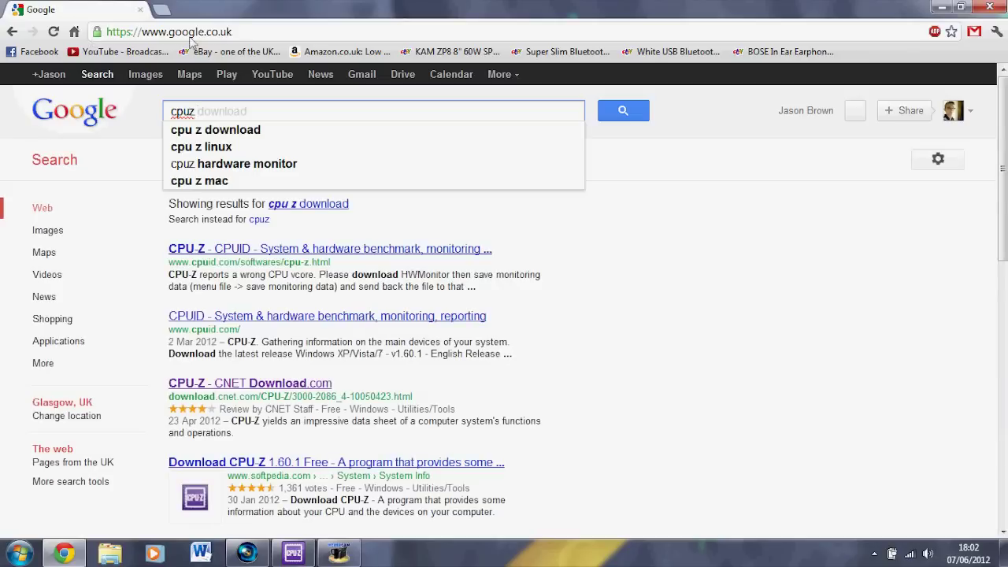
pyautogui.click(284, 383)
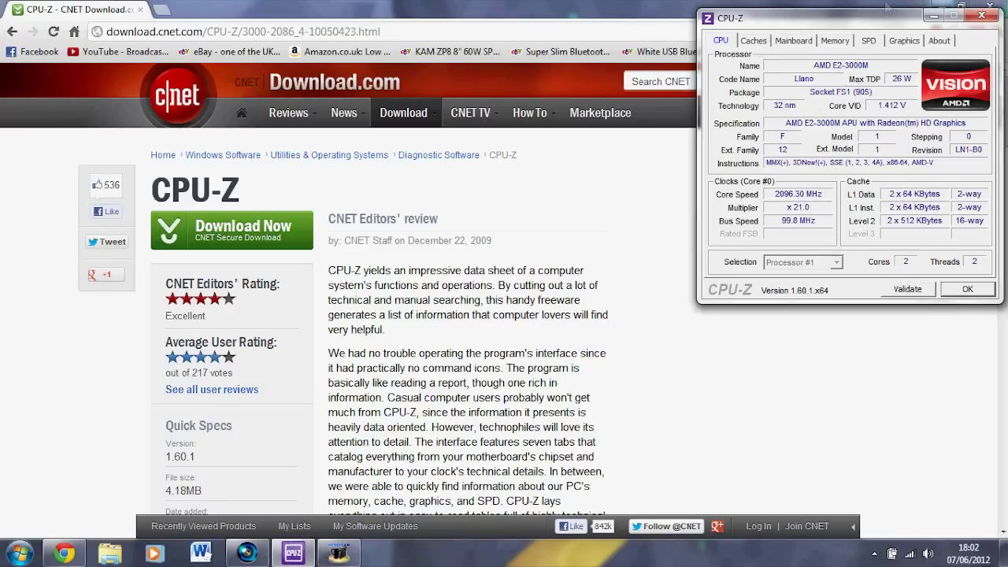
# - Close the browser, minimise CPU-Z after noting its stock 2096 MHz at x21.0, and show hidden tray icons
pyautogui.click(988, 6)
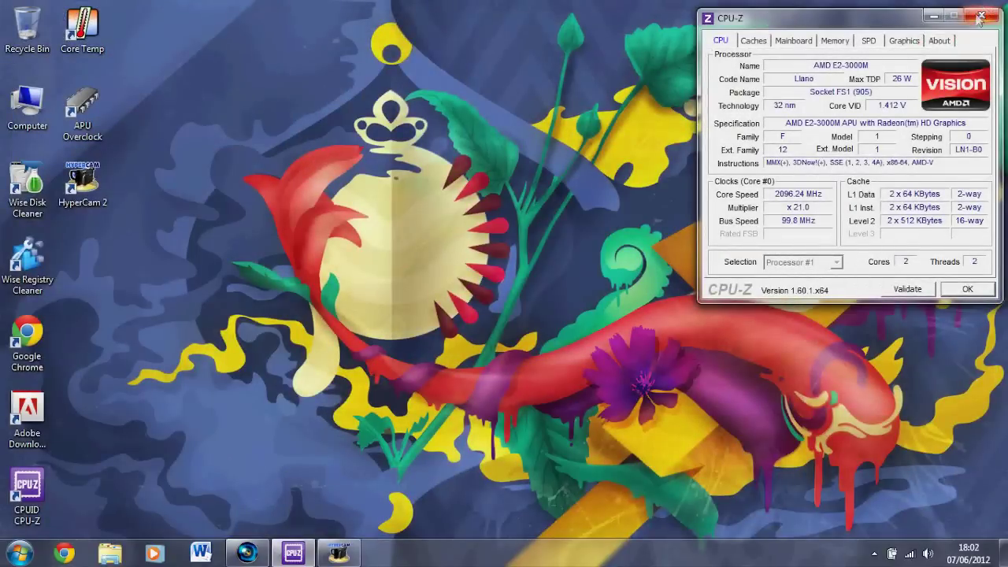
pyautogui.click(933, 17)
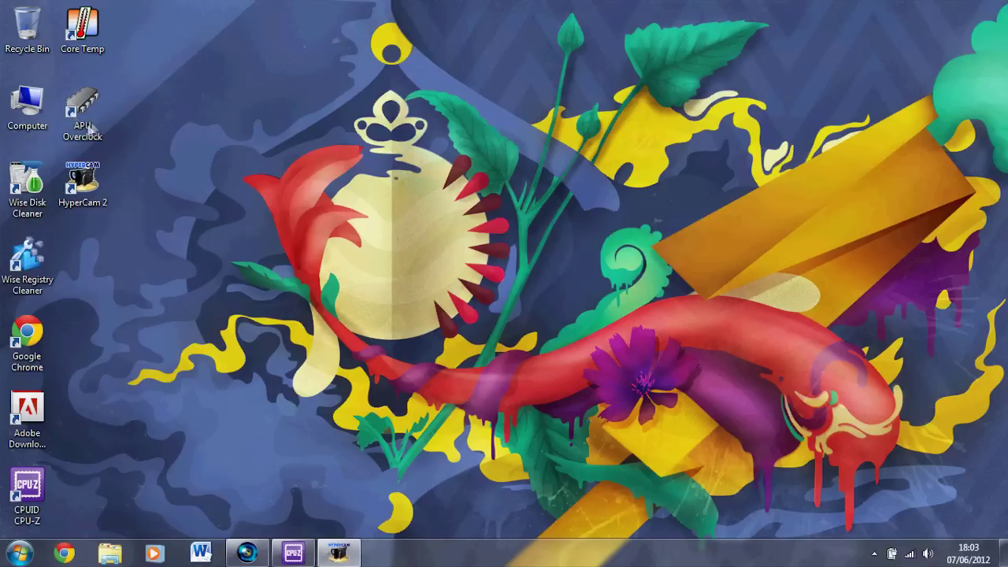
pyautogui.click(873, 553)
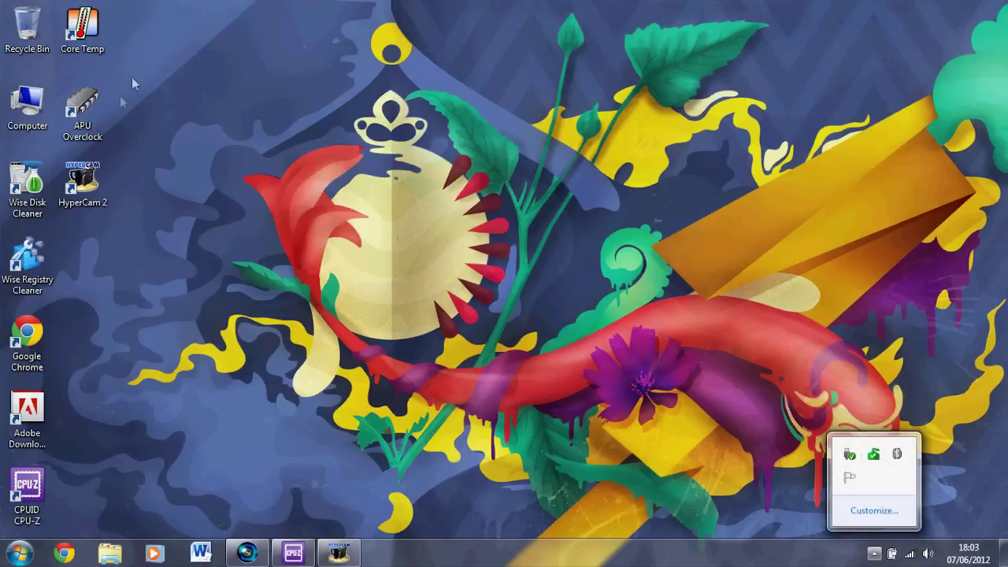
# - Launch APU Overclock and compare the P7, P0 and P6 states, P6 showing 10.00x, 0.9625 VID, 1000 MHz
pyautogui.click(85, 101)
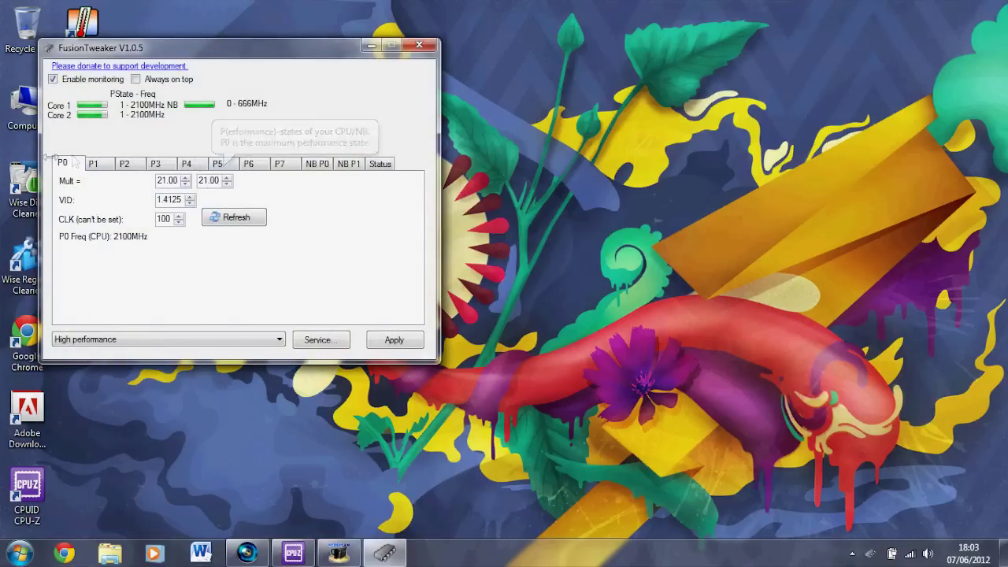
pyautogui.click(288, 167)
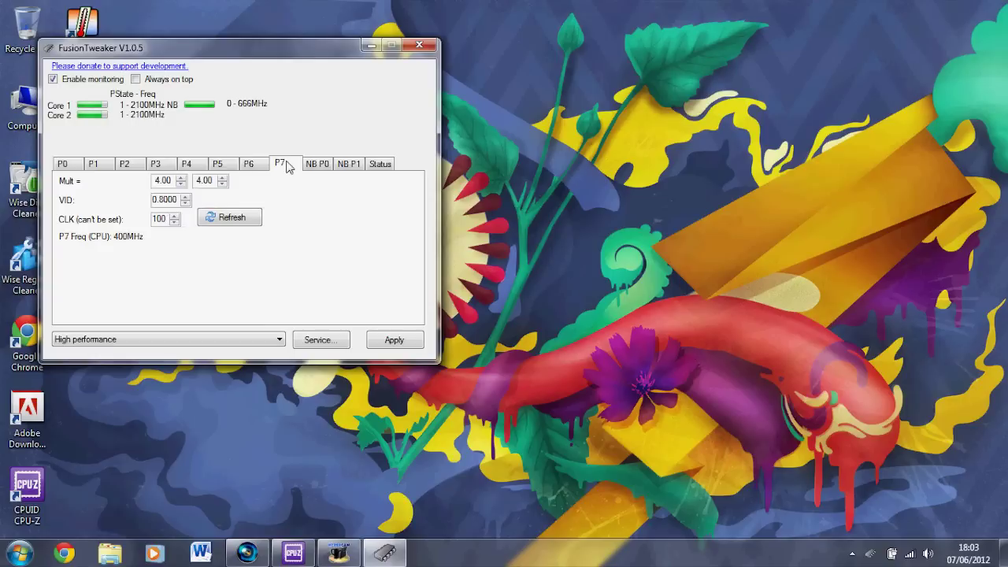
pyautogui.click(63, 163)
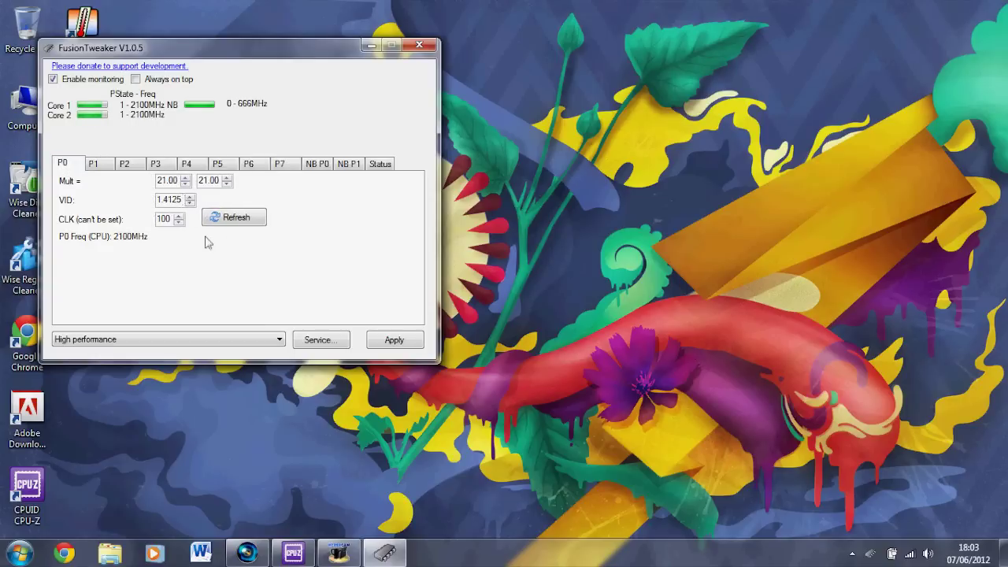
pyautogui.click(280, 163)
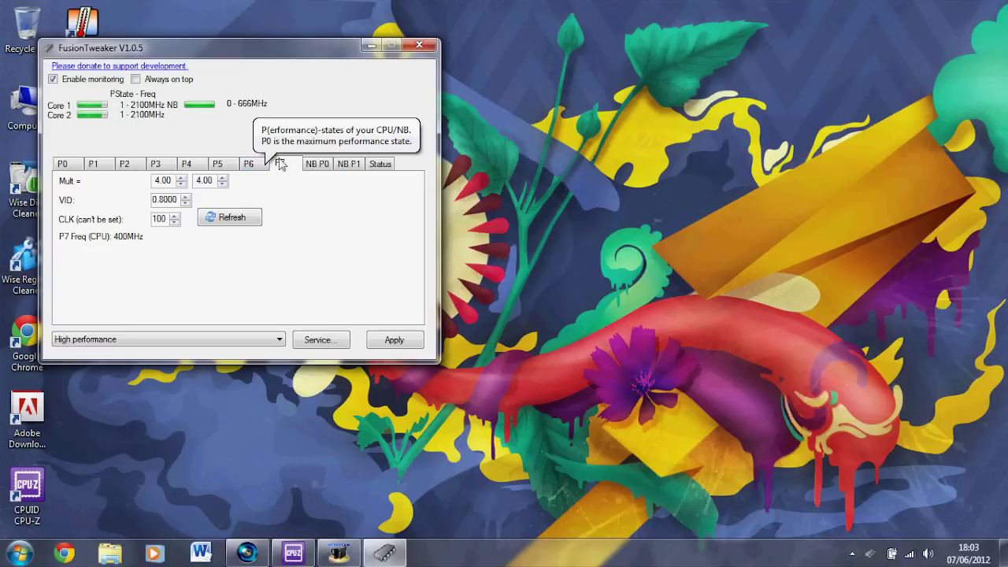
pyautogui.click(249, 163)
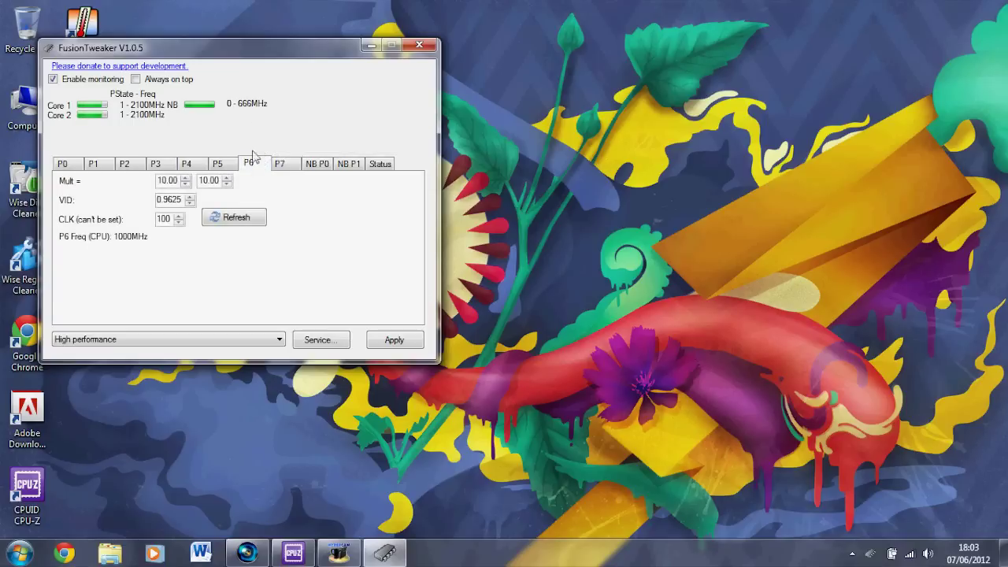
# - Review P5, P4, P3, P2 and P1, ending on P0 at 21.00x, 1.4125 VID, 2100 MHz
pyautogui.click(219, 164)
pyautogui.click(164, 166)
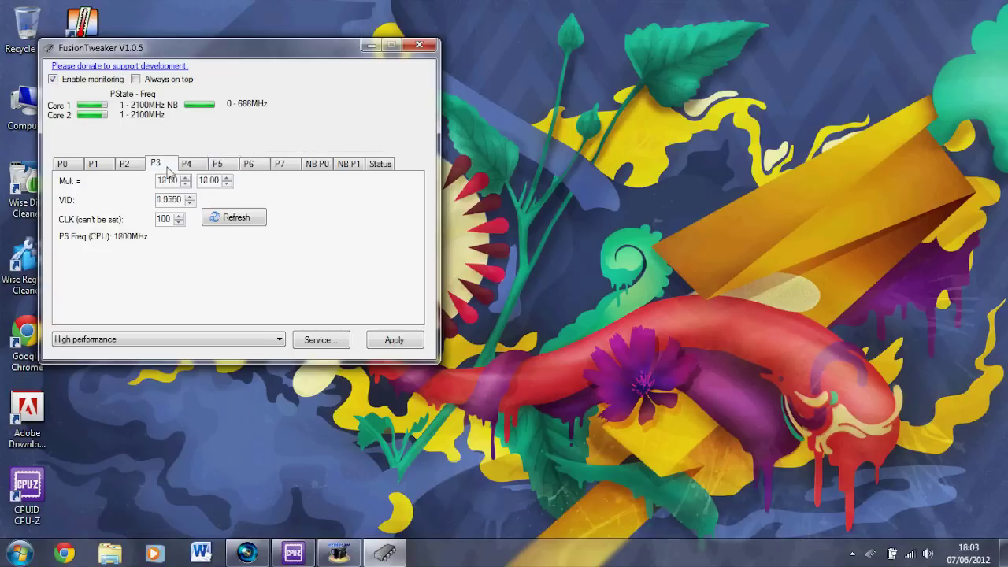
pyautogui.click(185, 165)
pyautogui.click(161, 165)
pyautogui.click(140, 164)
pyautogui.click(89, 164)
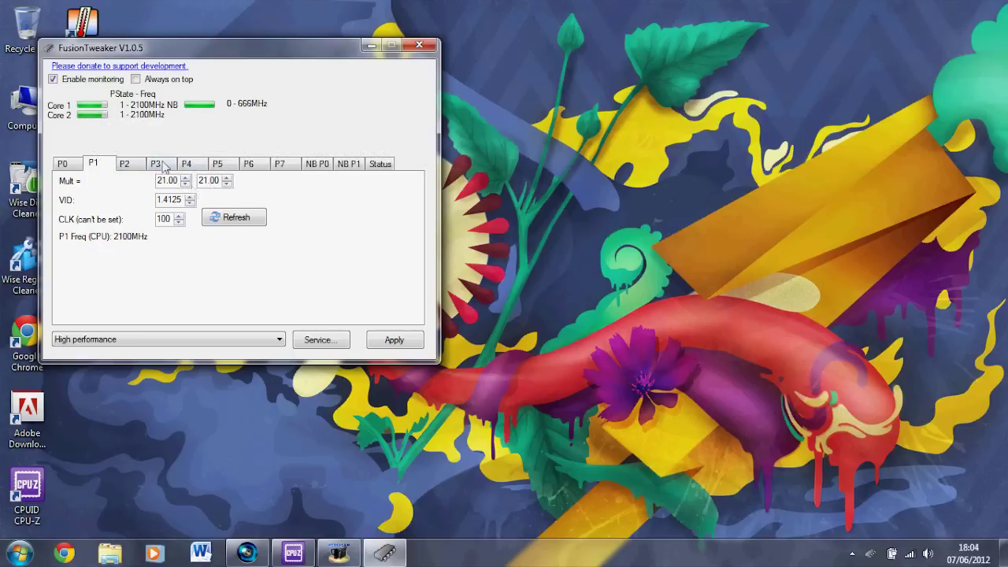
pyautogui.click(76, 167)
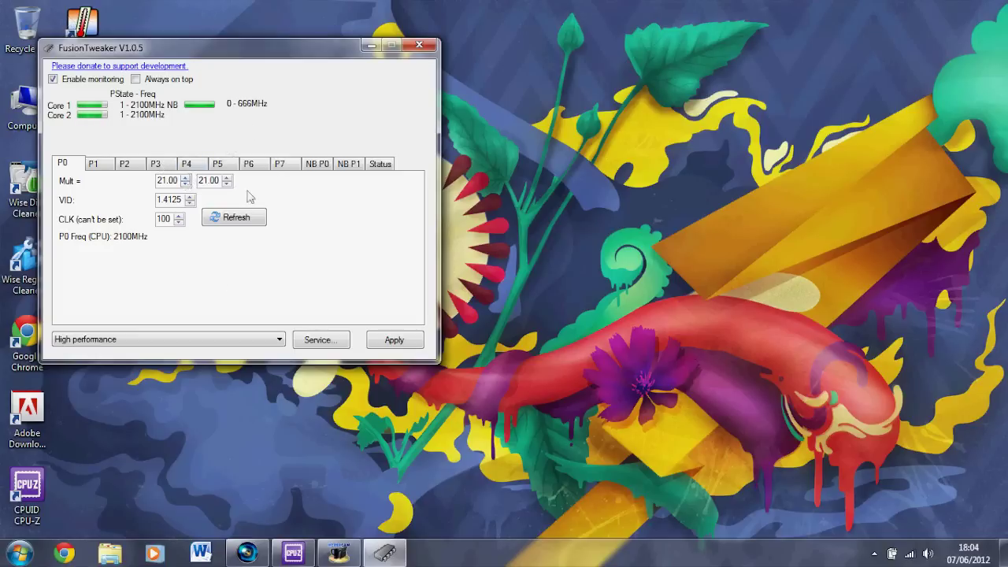
# - Check the 800–1800 MHz CPU Power range in AMD VISION Engine Control Center, then restore CPU-Z
pyautogui.rightClick(530, 159)
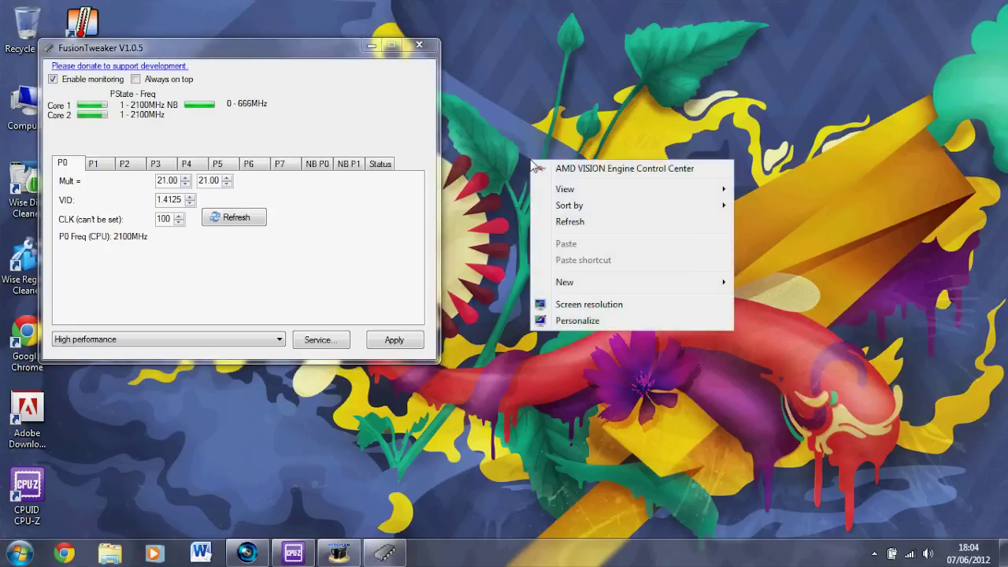
pyautogui.click(552, 168)
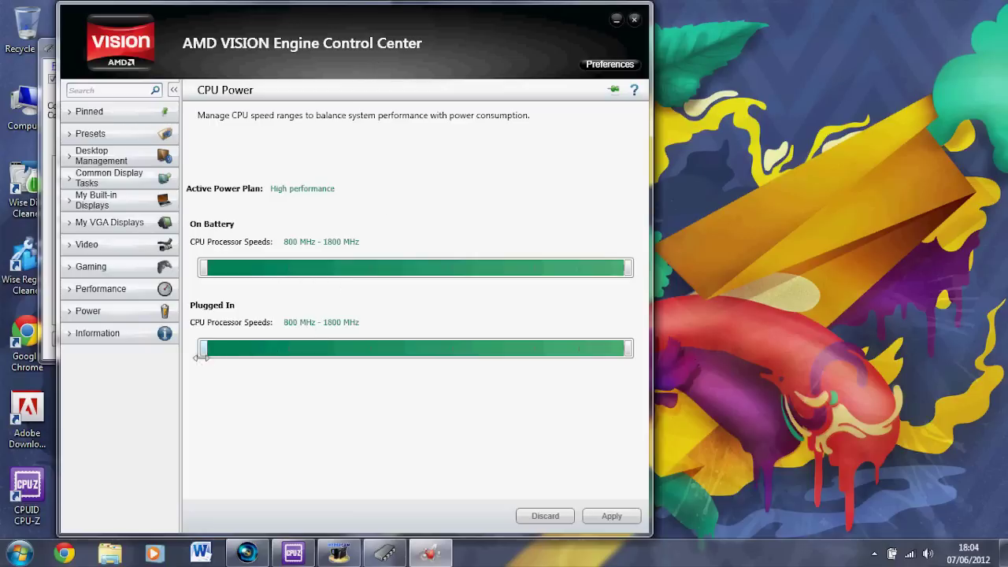
pyautogui.moveTo(202, 353)
pyautogui.moveTo(206, 354); pyautogui.dragTo(646, 363)
pyautogui.click(634, 22)
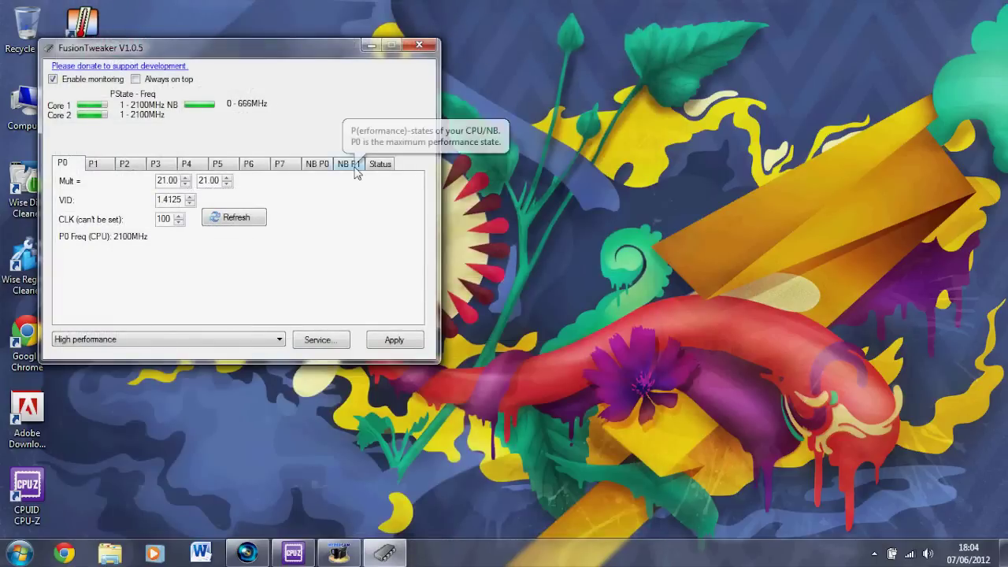
pyautogui.click(293, 553)
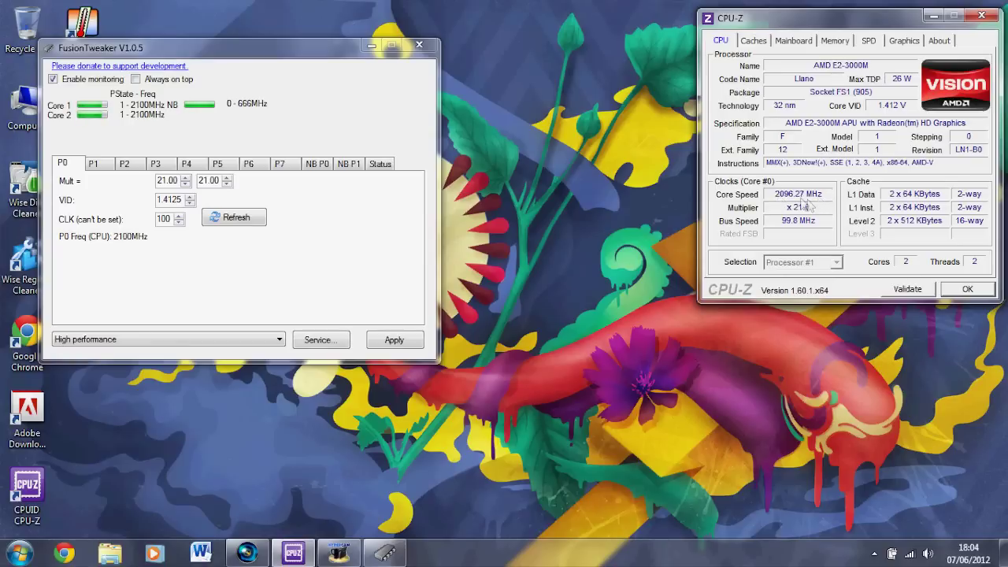
pyautogui.press('super')
pyautogui.rightClick(235, 336)
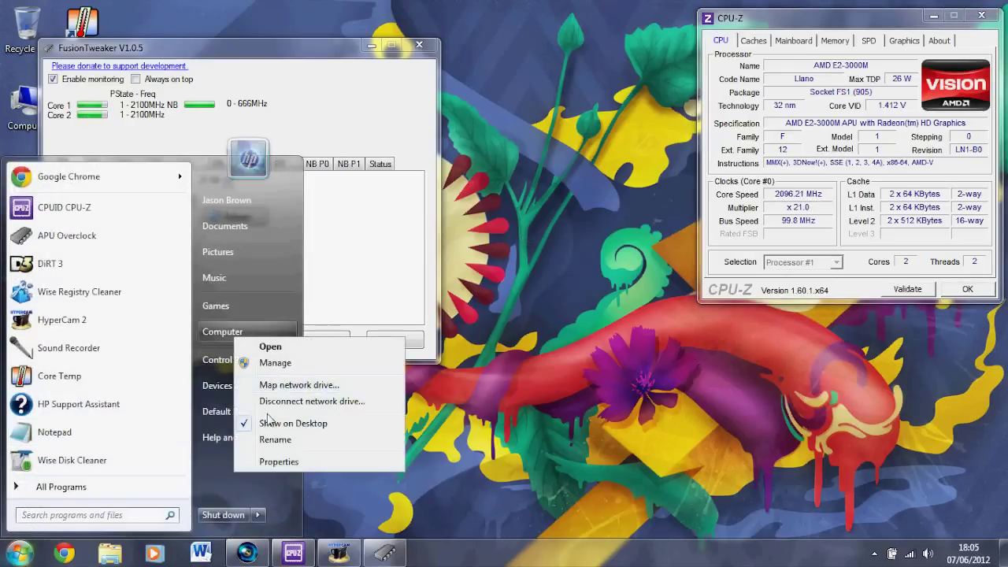
pyautogui.click(280, 462)
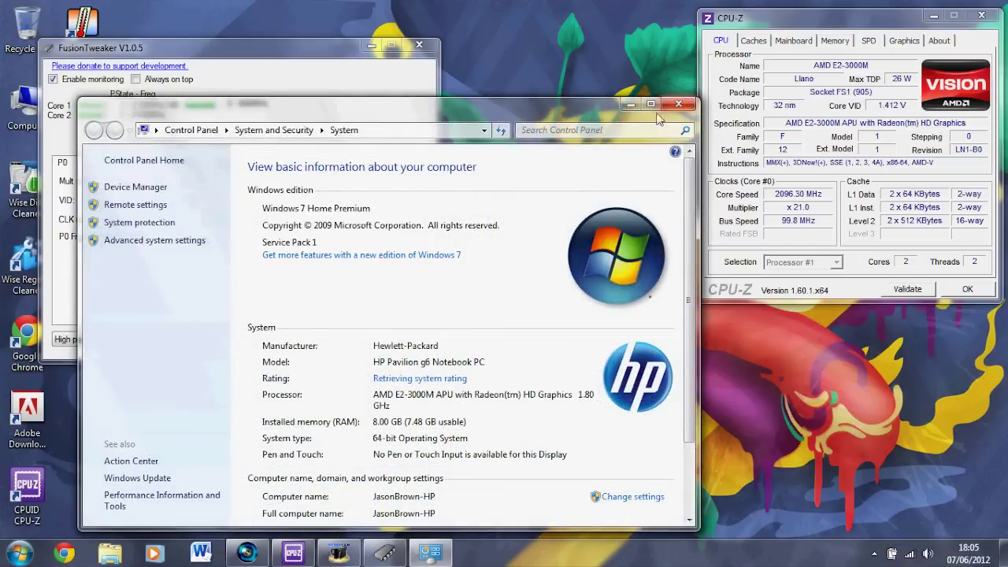
pyautogui.click(678, 104)
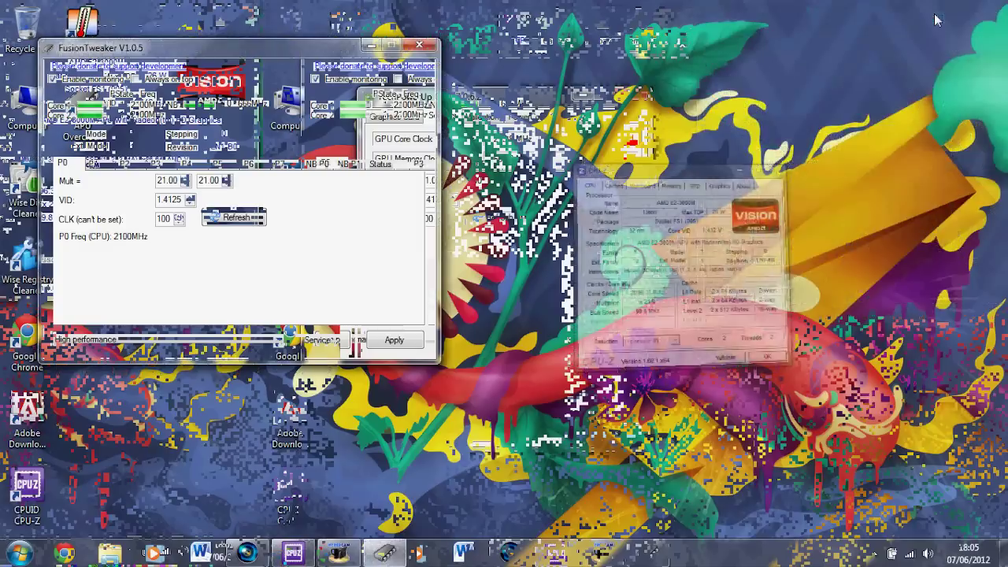
# - Close FusionTweaker, then open Core Temp to read 4189.54 MHz at x21.0 and 86°C before closing it
pyautogui.click(418, 44)
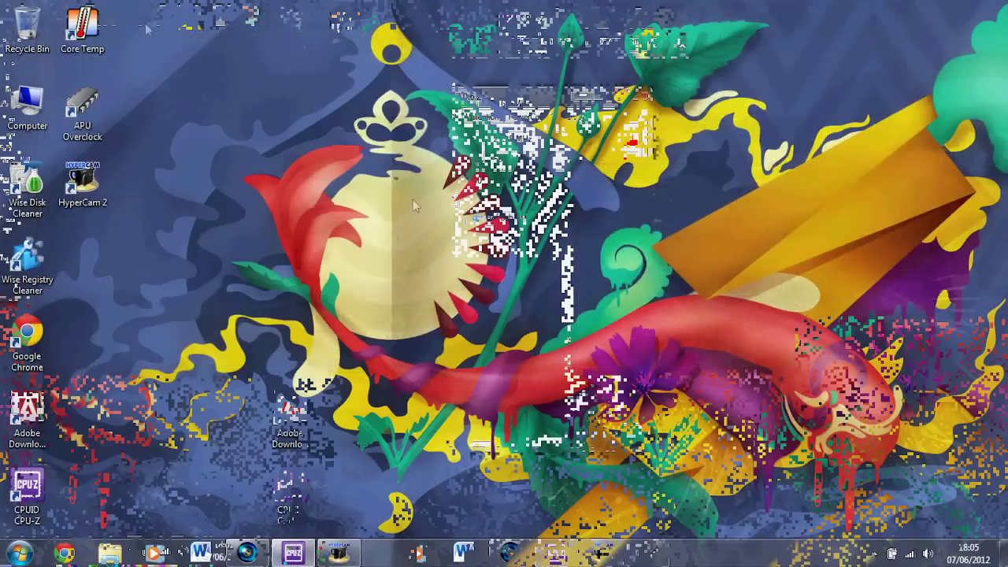
pyautogui.doubleClick(85, 28)
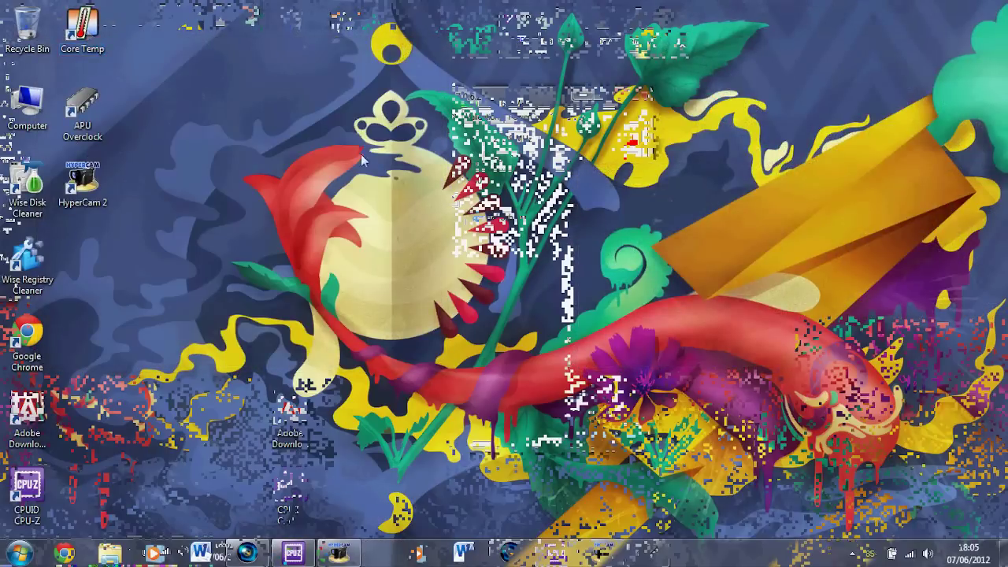
pyautogui.moveTo(782, 316); pyautogui.dragTo(542, 152)
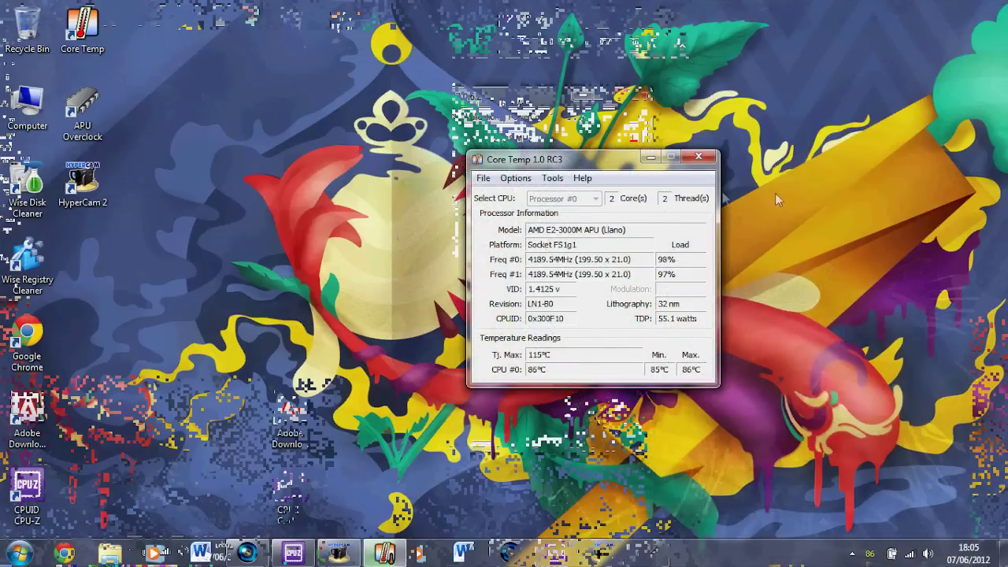
pyautogui.click(701, 159)
pyautogui.click(19, 553)
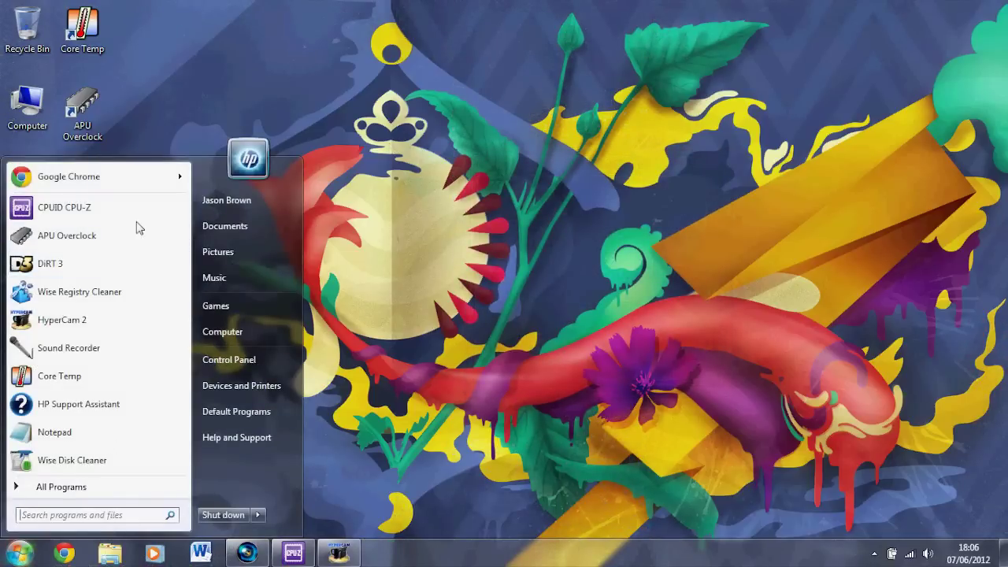
# - Launch GPU-Z by searching the Start menu for 'gpu' and allowing it to run
pyautogui.write('gpuz')
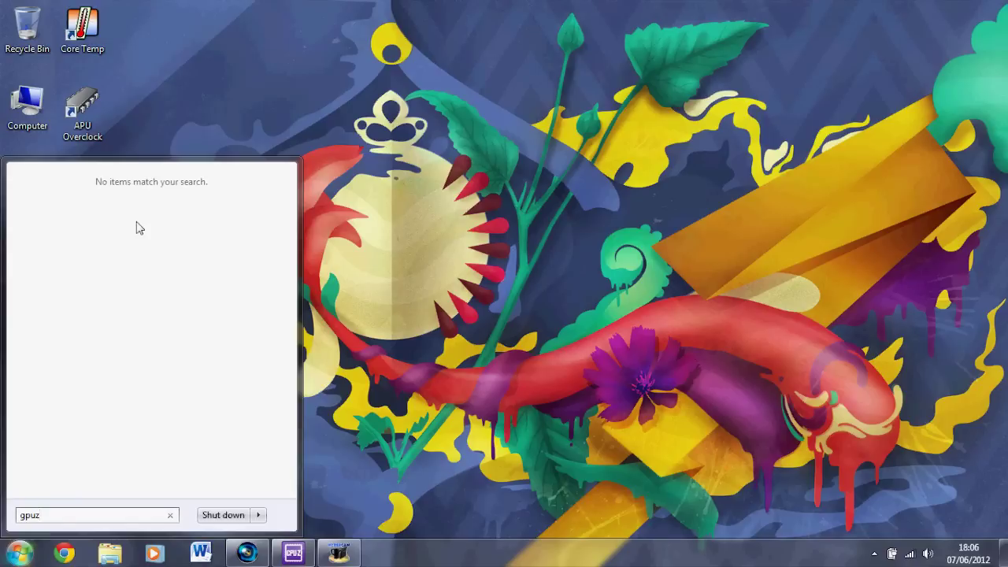
pyautogui.press('BackSpace')
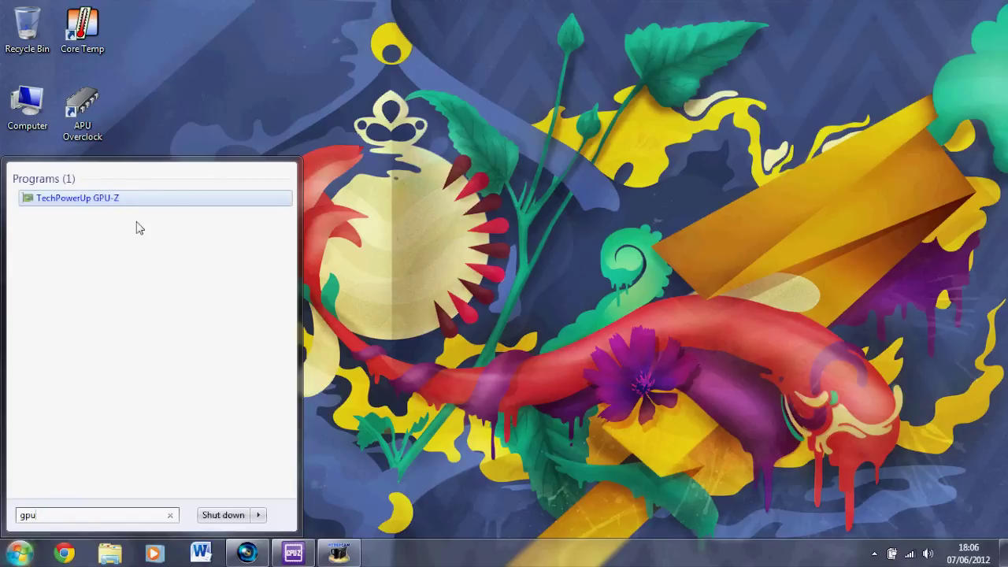
pyautogui.click(112, 199)
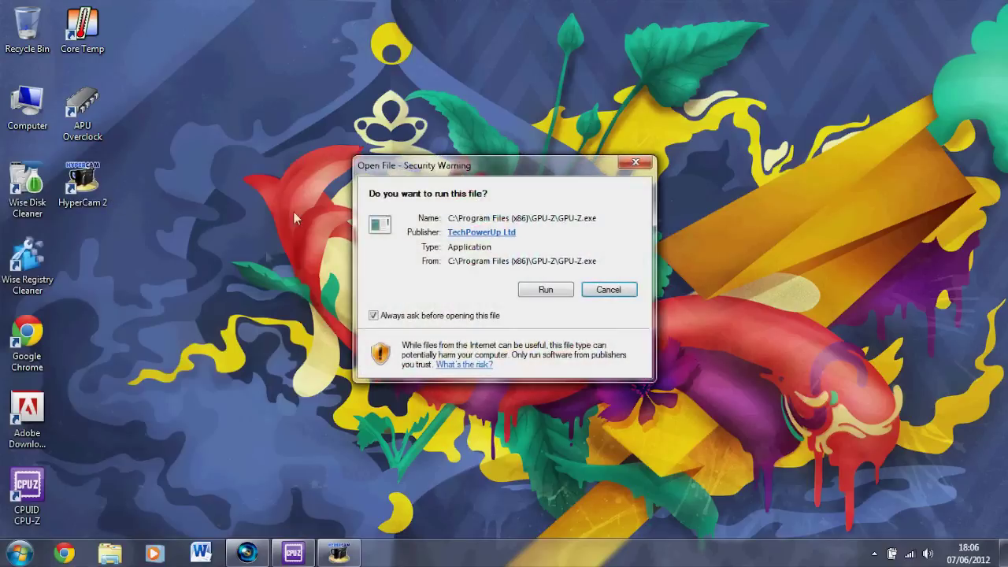
pyautogui.click(562, 294)
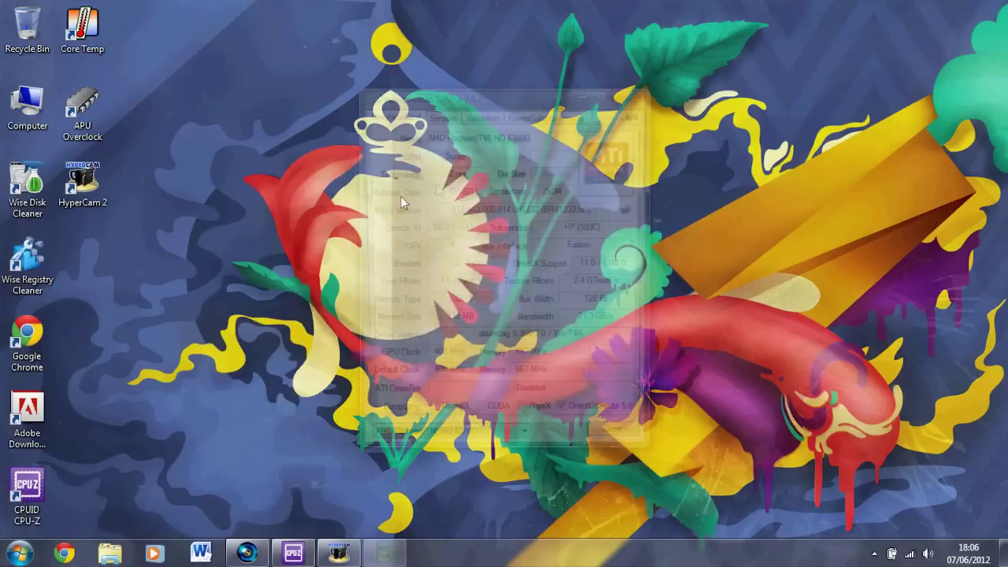
# - Compare GPU-Z's Sensors and Graphics Card tabs, reading 275.9 MHz and 86 °C, then close it
pyautogui.click(454, 119)
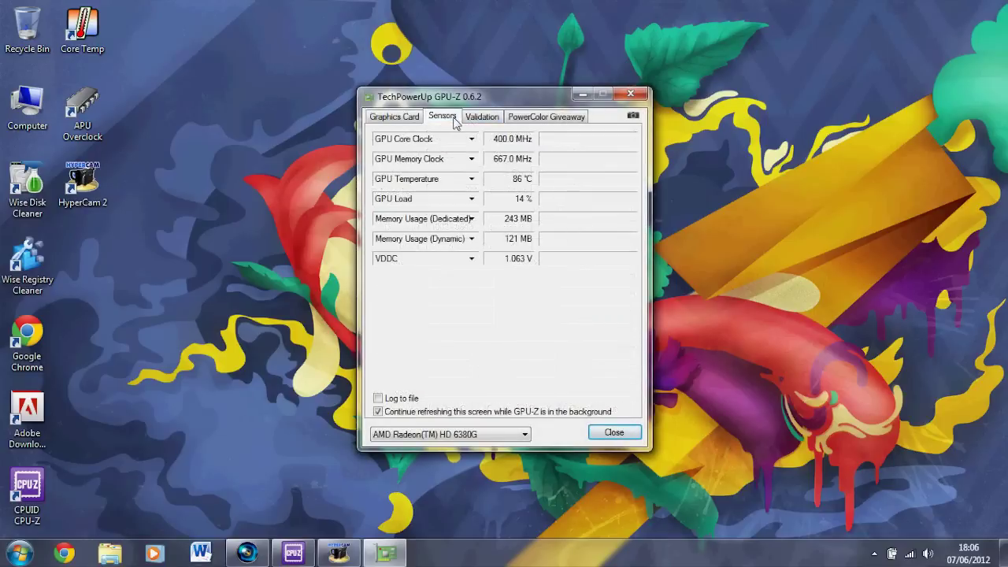
pyautogui.click(417, 119)
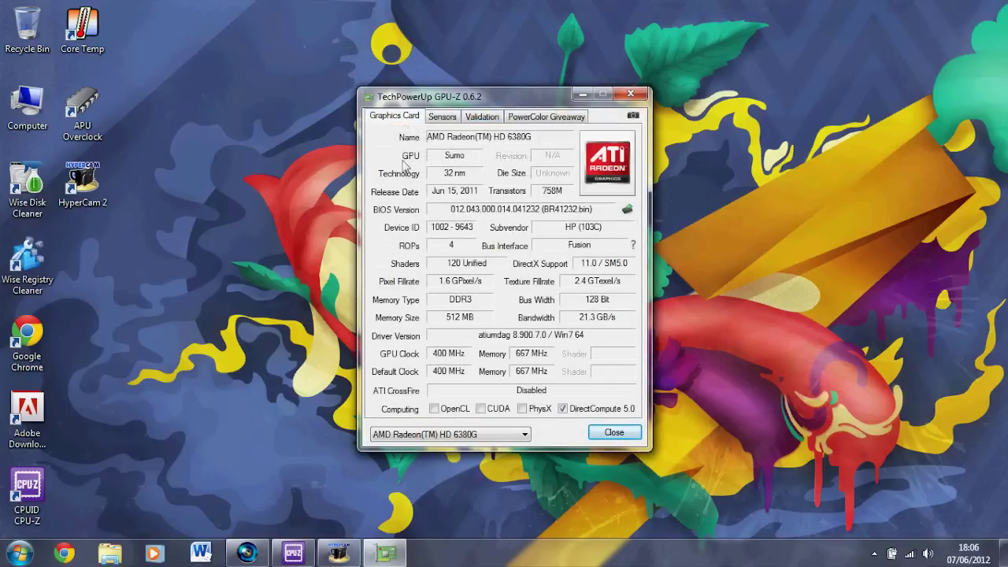
pyautogui.click(453, 119)
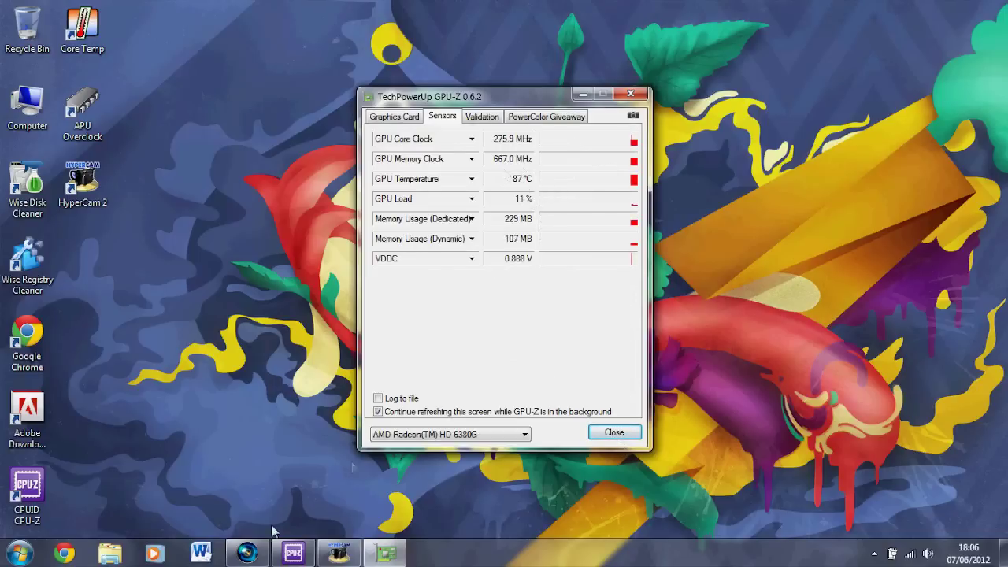
pyautogui.click(246, 551)
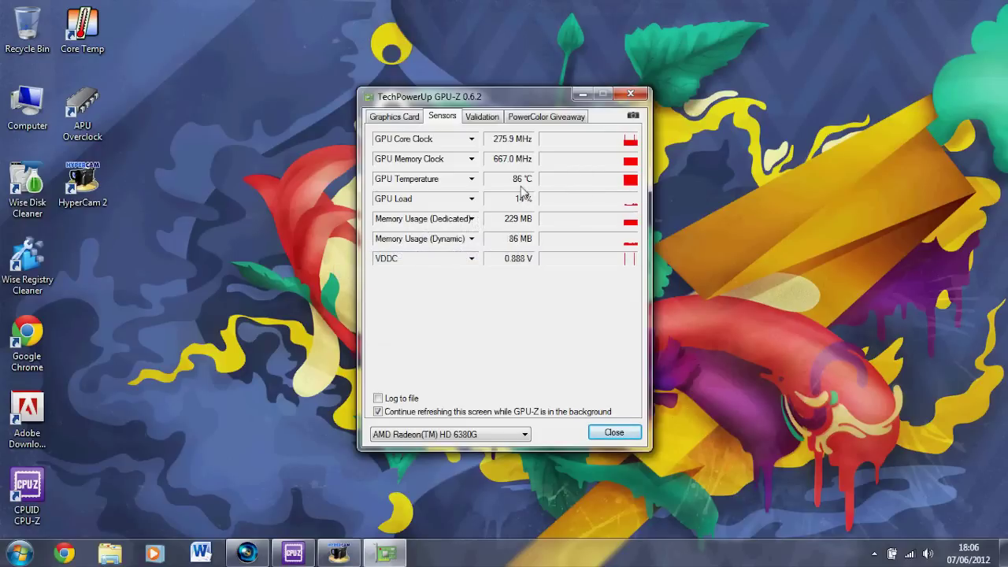
pyautogui.click(612, 432)
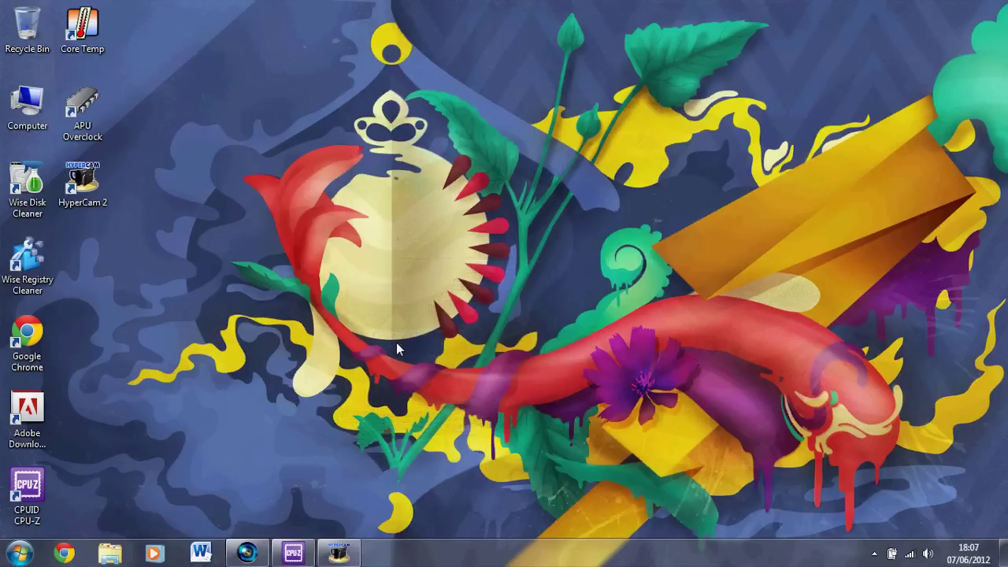
pyautogui.press('super')
# - From Computer's Properties, re-run the Windows Experience Index assessment over the 5.3 base score
pyautogui.rightClick(226, 334)
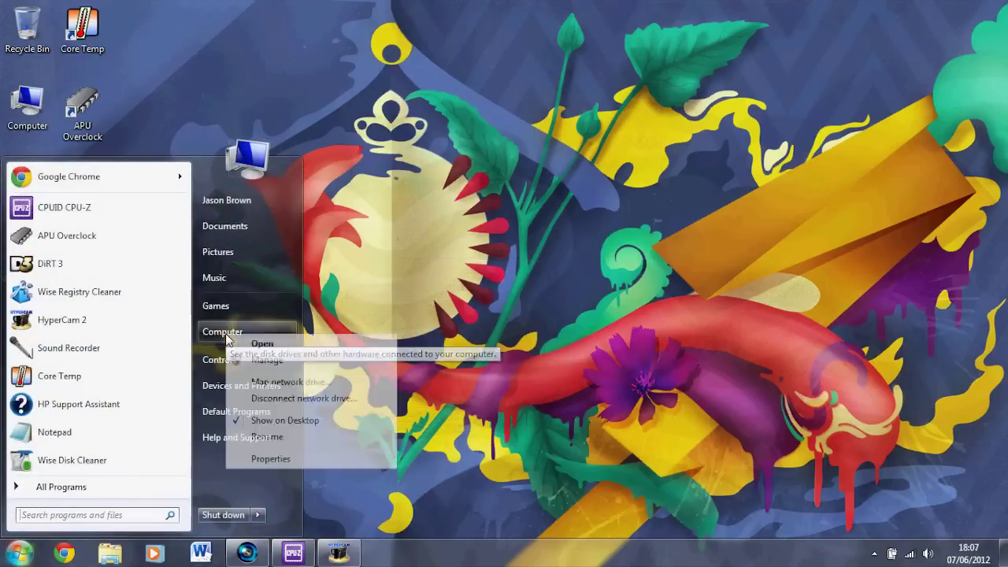
pyautogui.click(270, 459)
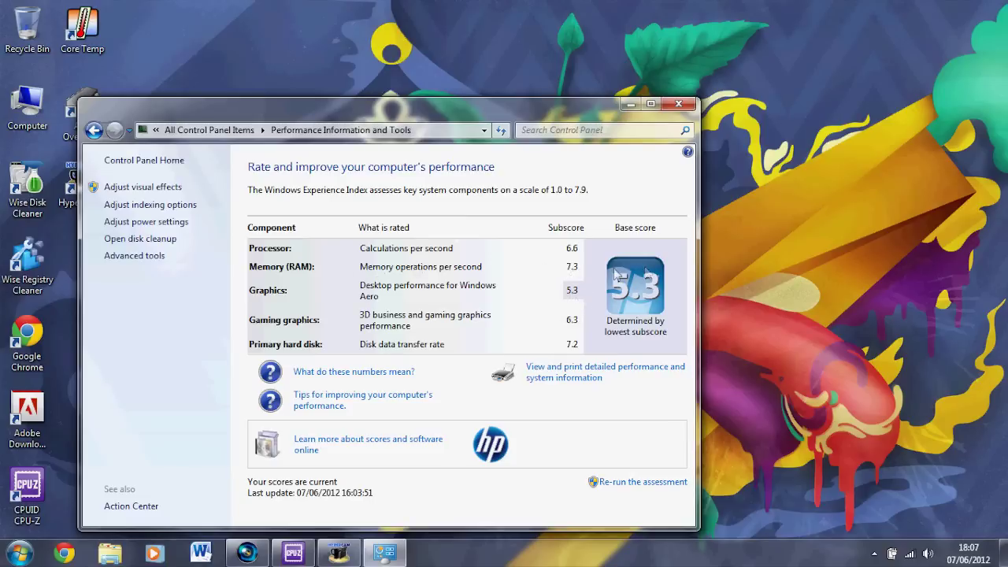
pyautogui.click(628, 482)
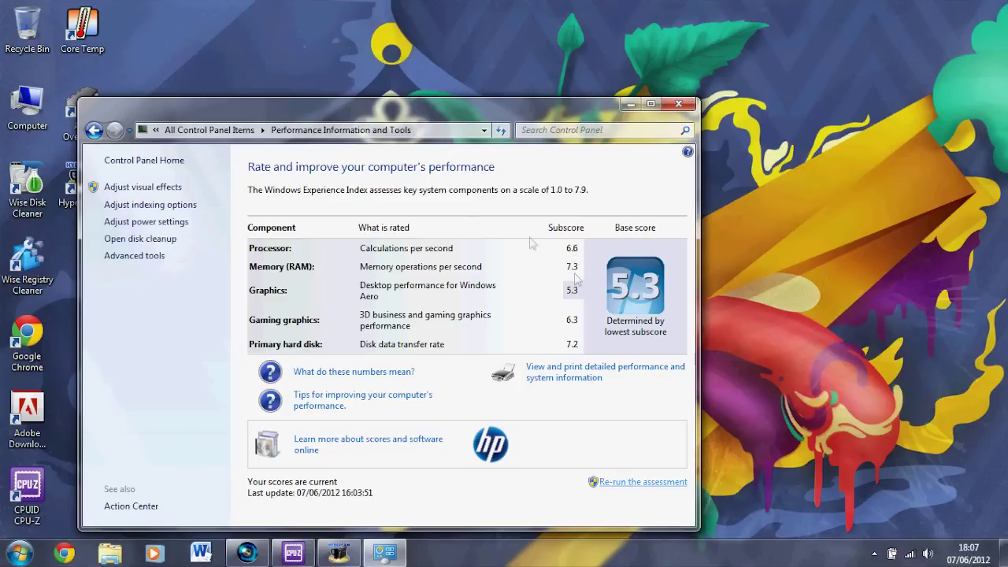
# - Cancel the Experience Index re-run, keeping the 5.3 score, close the Performance window, and restore HyperCam
pyautogui.click(622, 333)
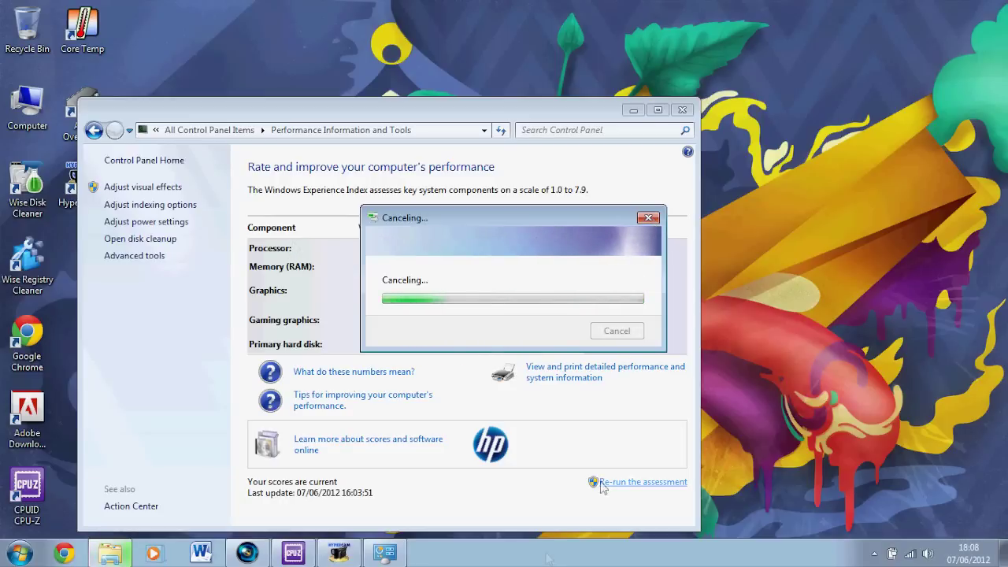
pyautogui.rightClick(447, 560)
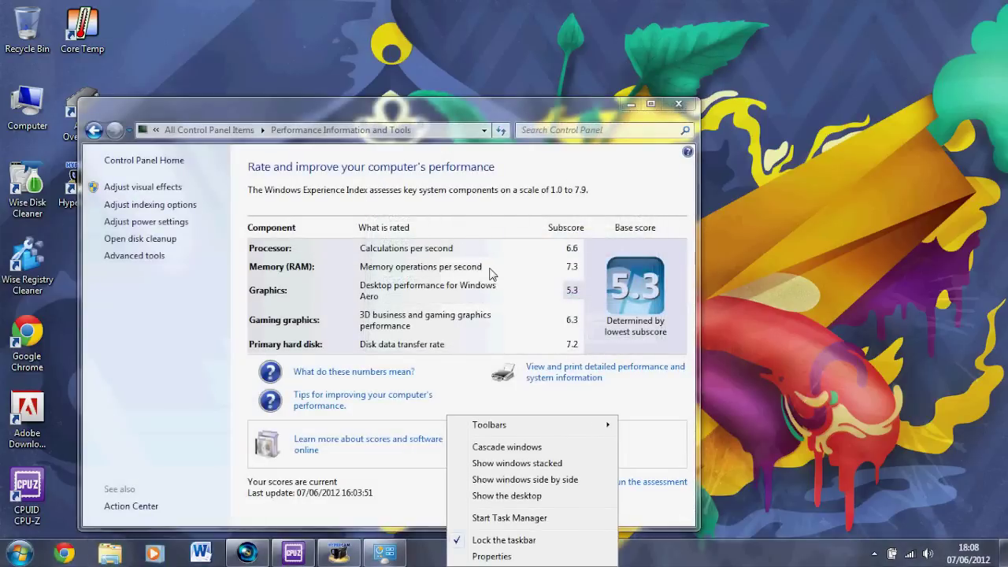
pyautogui.click(589, 192)
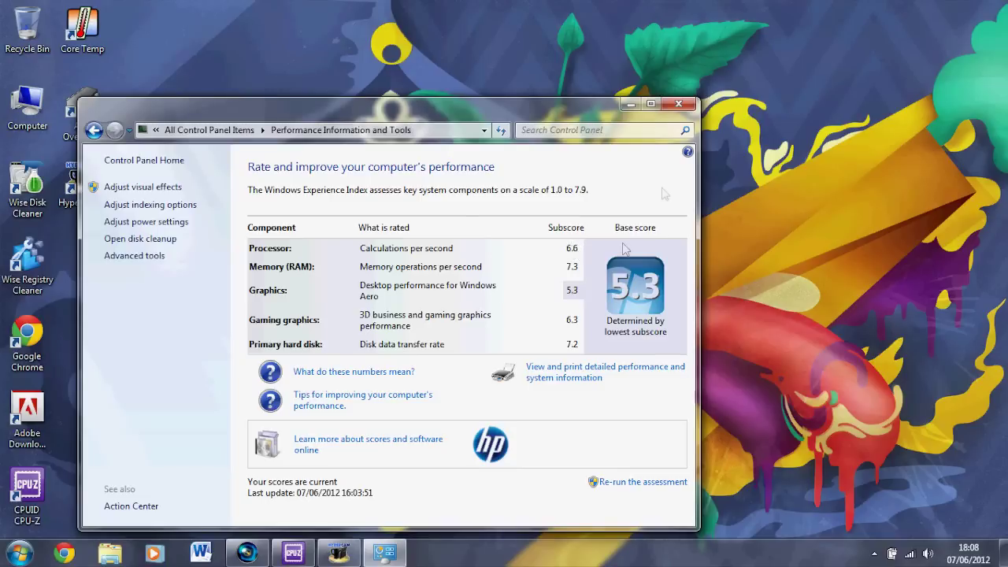
pyautogui.click(678, 103)
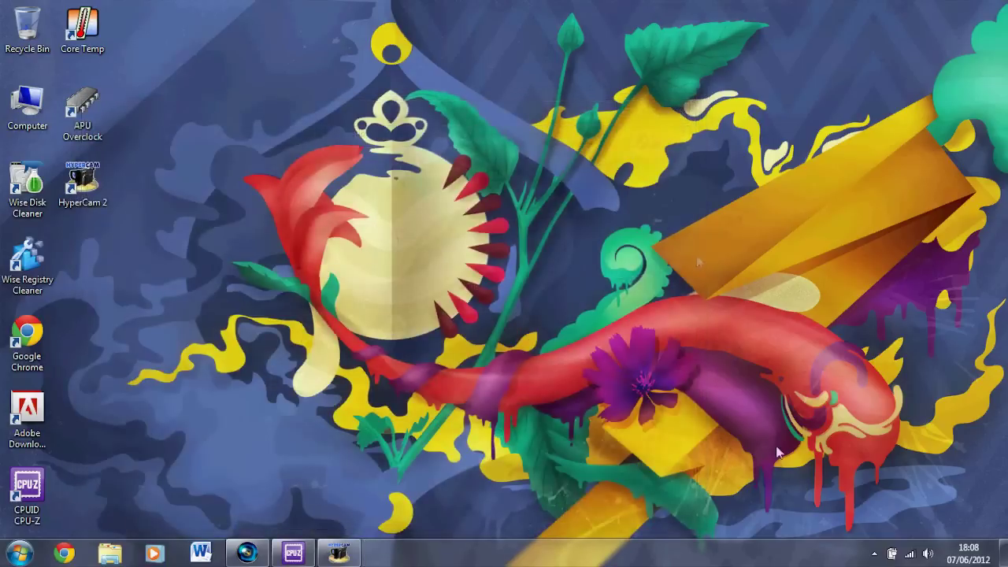
pyautogui.click(339, 553)
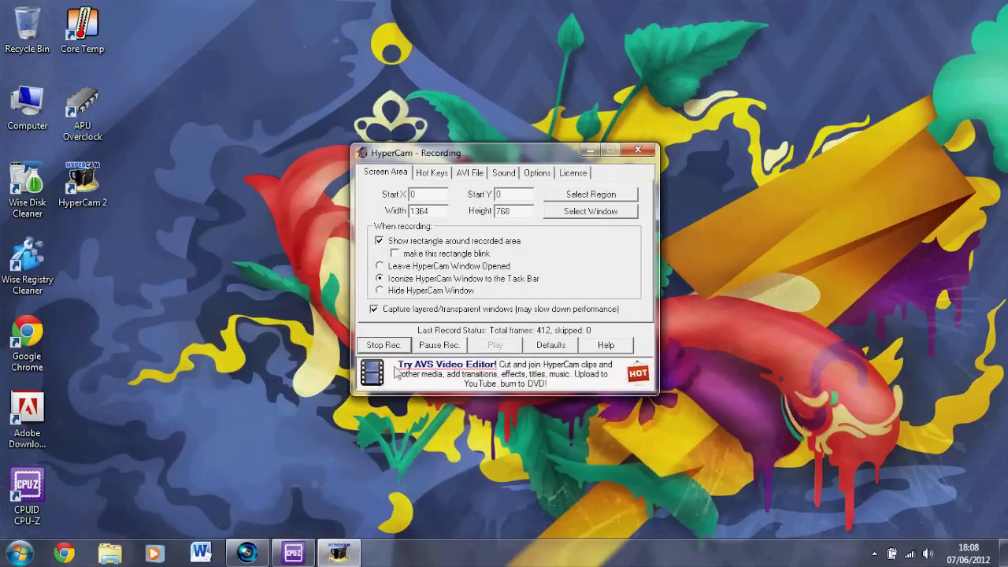